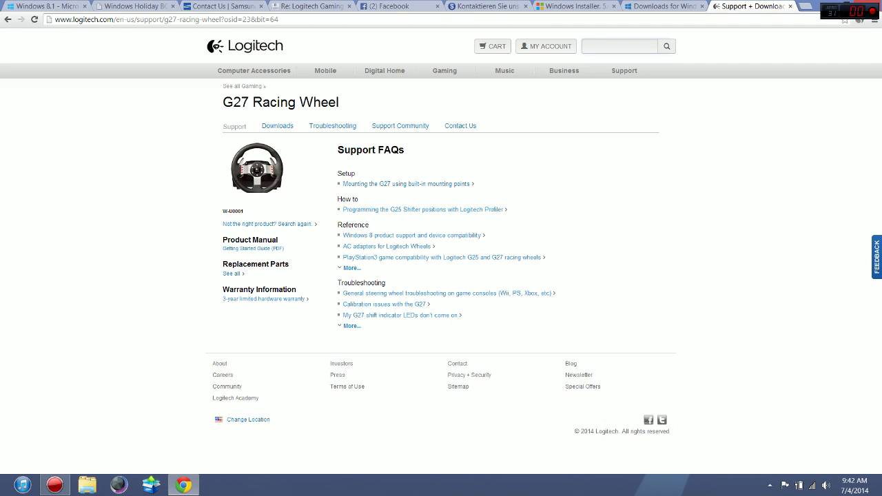
Open the G27 Racing Wheel downloads and choose the Multilingual 64-bit file of Logitech Gaming Software for Windows 8.
left_click(277, 125)
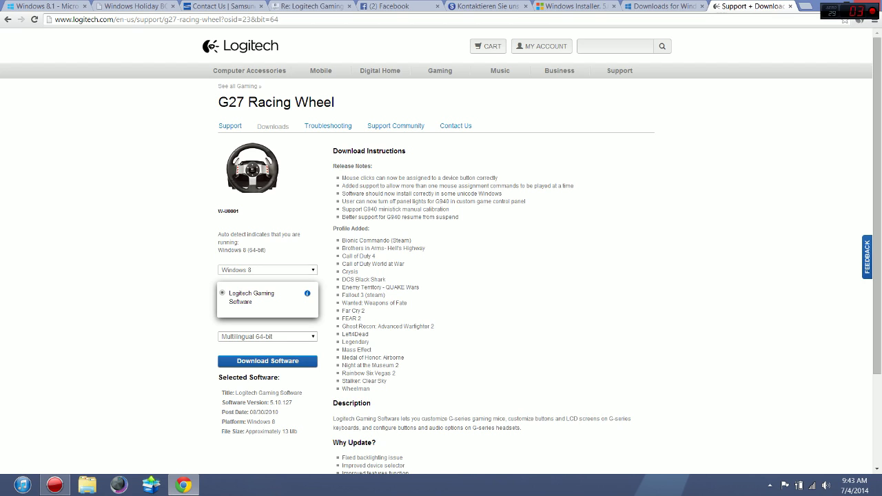
left_click(268, 337)
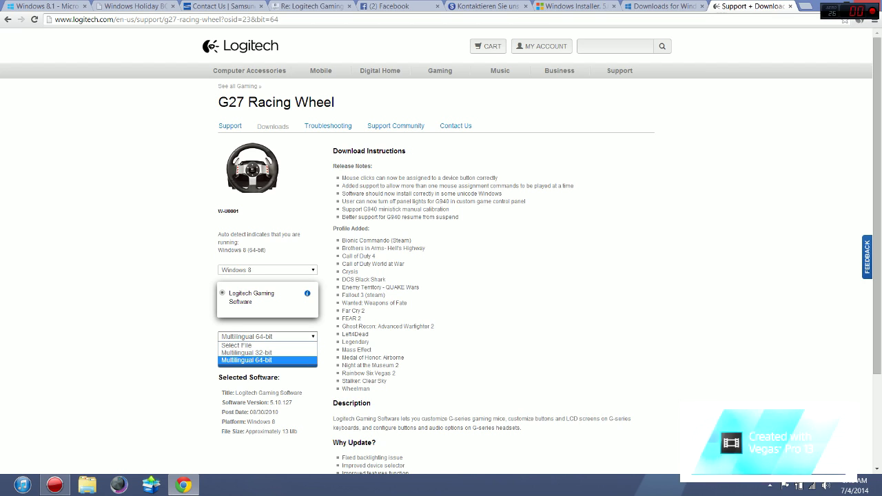
left_click(267, 359)
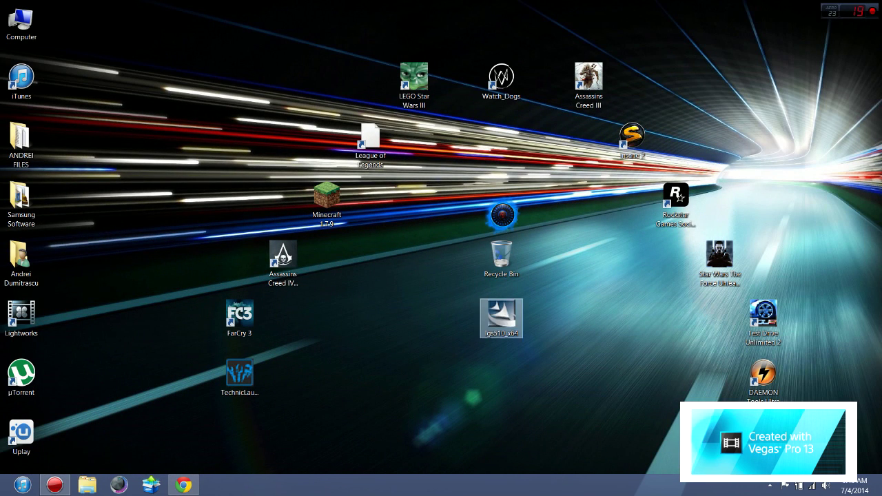
Open the compatibility settings in the properties of the lgs510_x64 installer on the desktop.
mouse_move(501, 317)
left_mouse_down()
mouse_move(421, 339)
mouse_move(510, 317)
mouse_move(502, 317)
left_mouse_up()
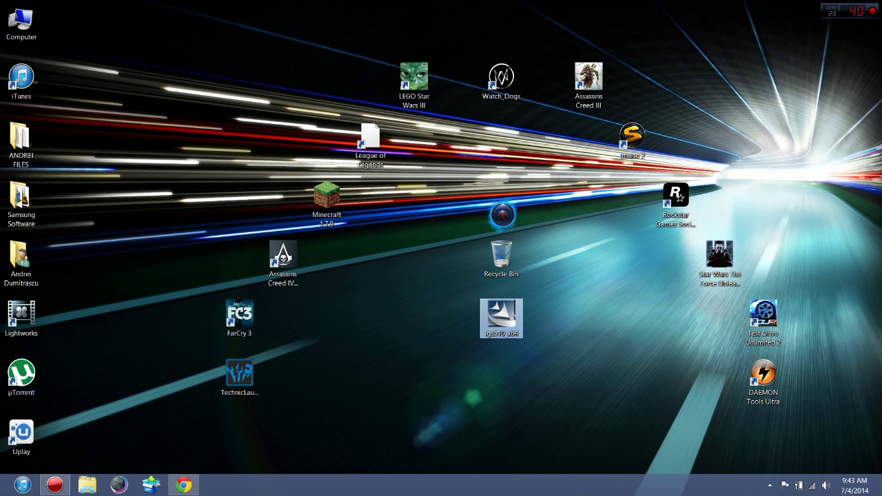
right_click(495, 314)
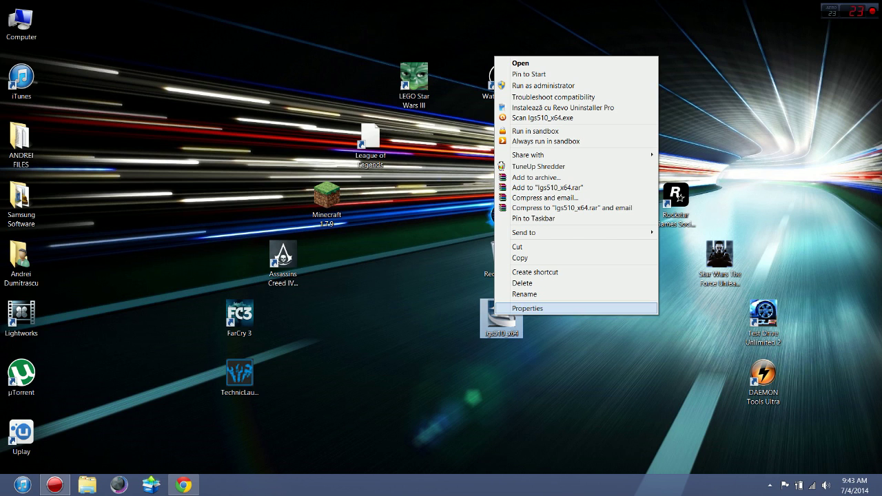
left_click(527, 308)
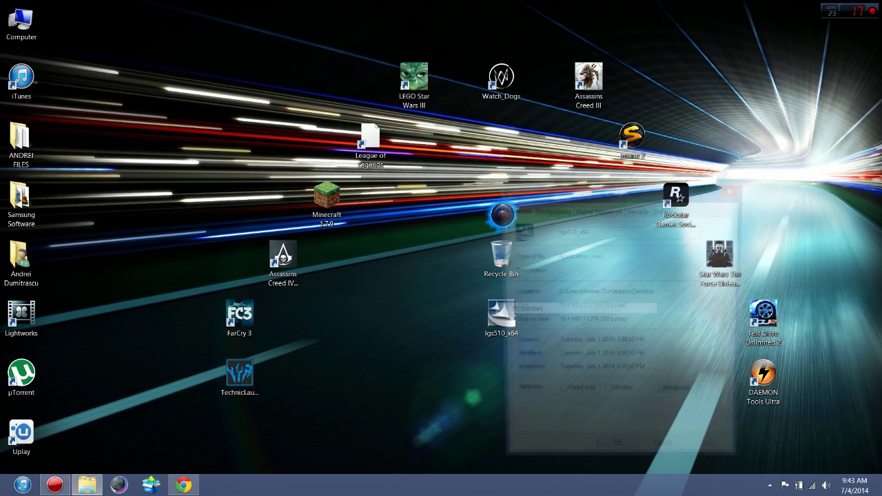
left_click_drag(554, 198, 498, 147)
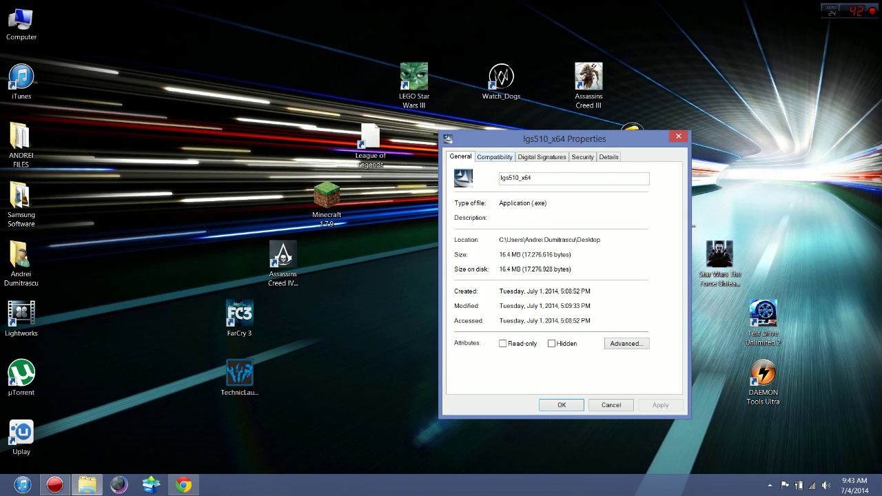
left_click(495, 157)
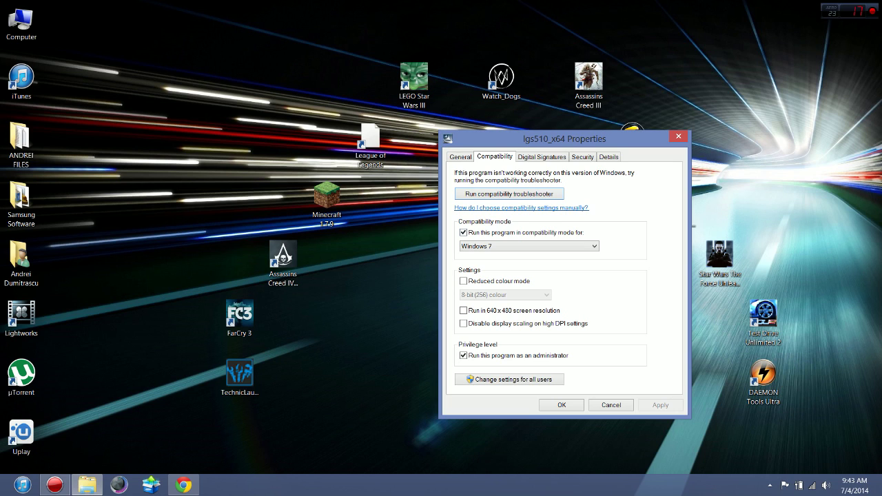
Set lgs510_x64 to run in compatibility mode for Windows 7 and save its properties.
left_click(463, 233)
left_click(463, 233)
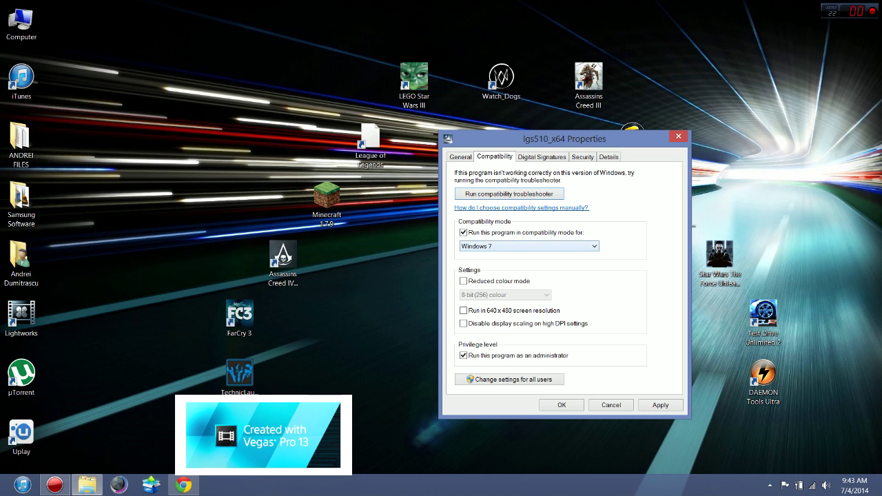
left_click(529, 246)
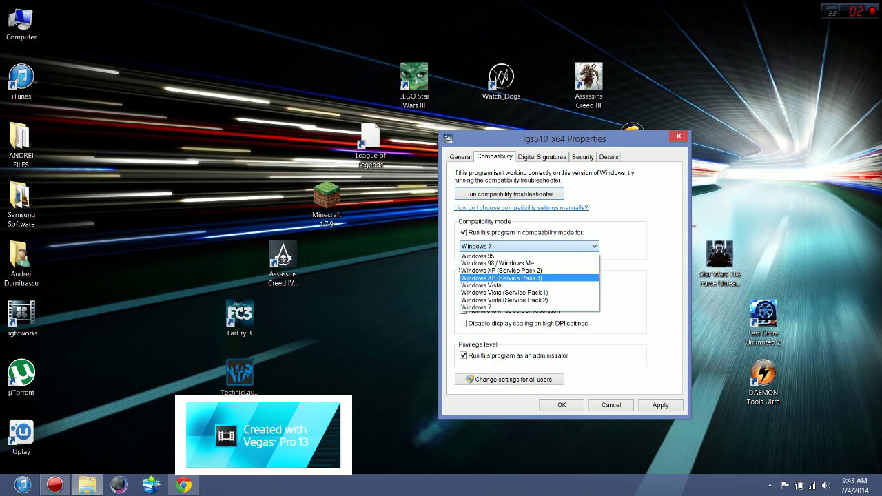
key("Down")
key("Down")
key("Down")
key("Down")
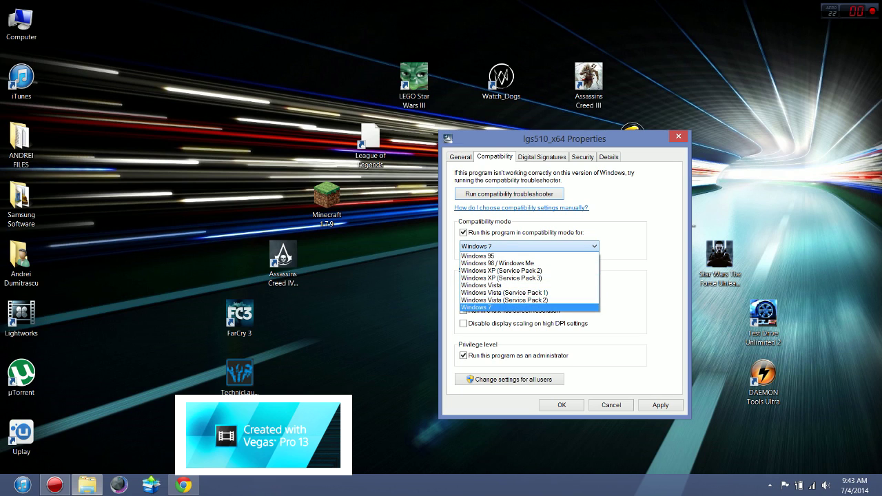
key("Return")
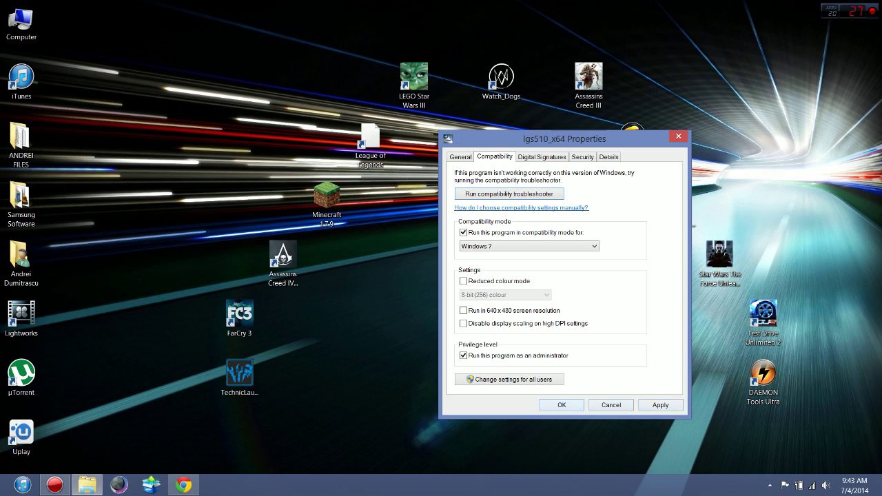
left_click(561, 405)
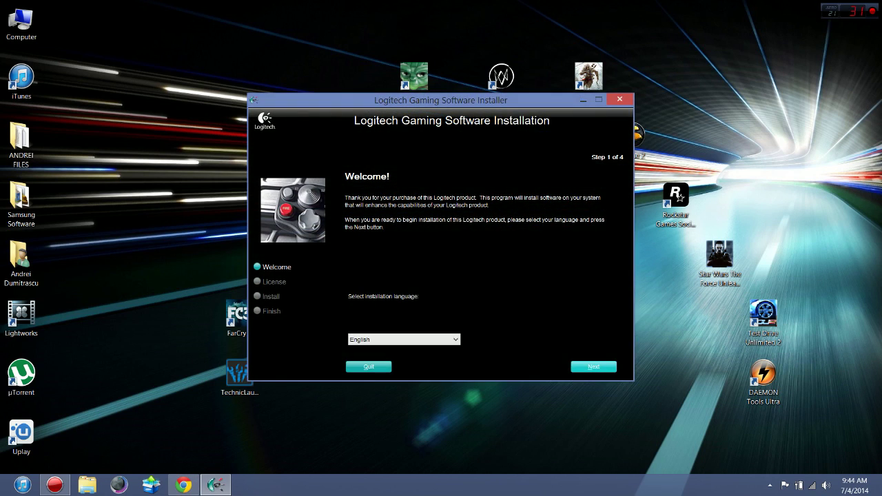
Proceed past the welcome page, accept the license agreement and start the Logitech Gaming Software installation.
left_click(593, 366)
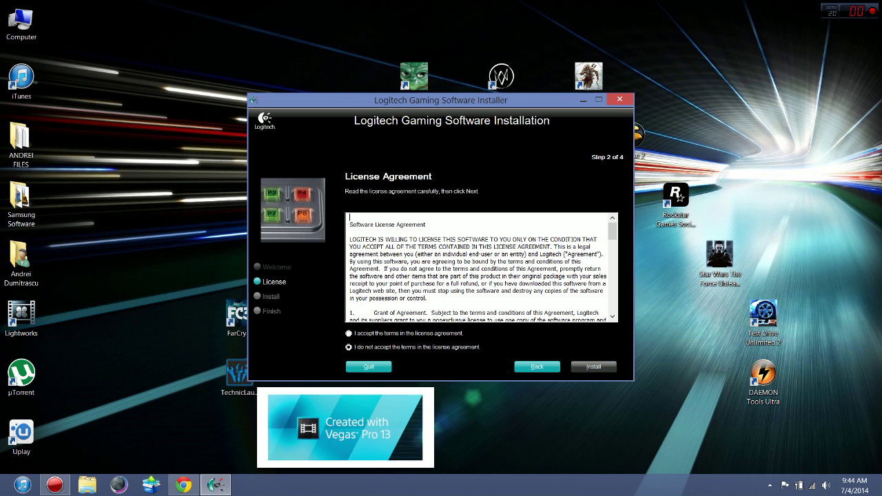
left_click(349, 333)
left_click(593, 366)
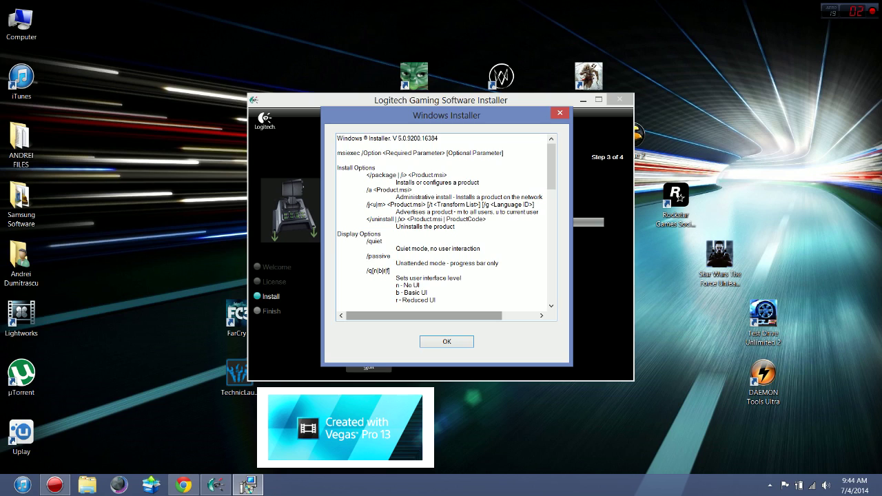
Move the Windows Installer message and the Logitech installer out of the way, leaving both open, and open the %temp% folder.
left_click_drag(497, 118, 644, 481)
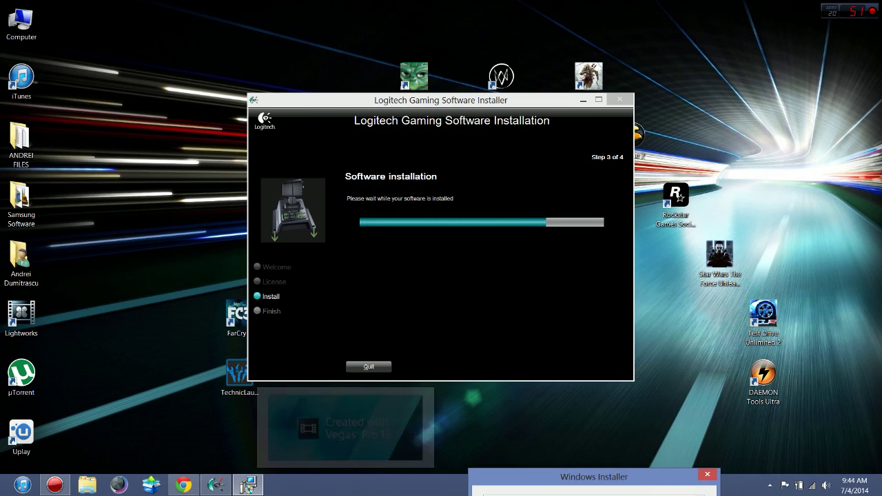
left_click_drag(489, 104, 691, 455)
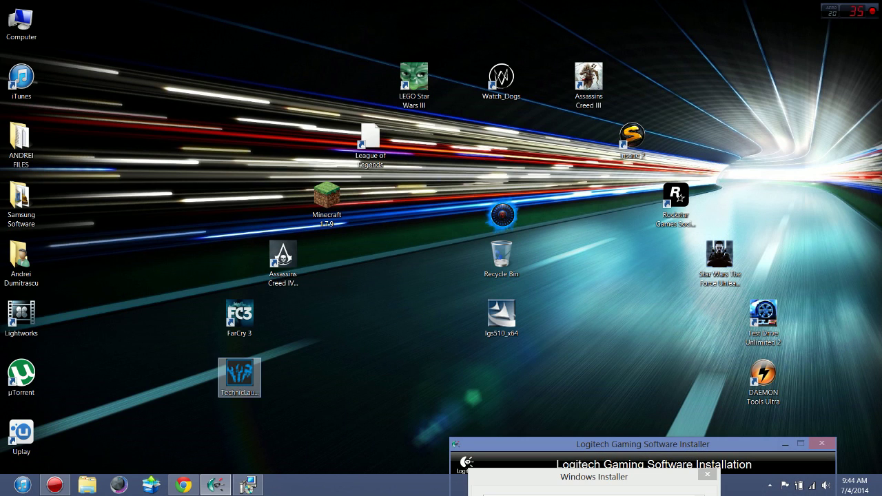
mouse_move(880, 494)
left_click(864, 160)
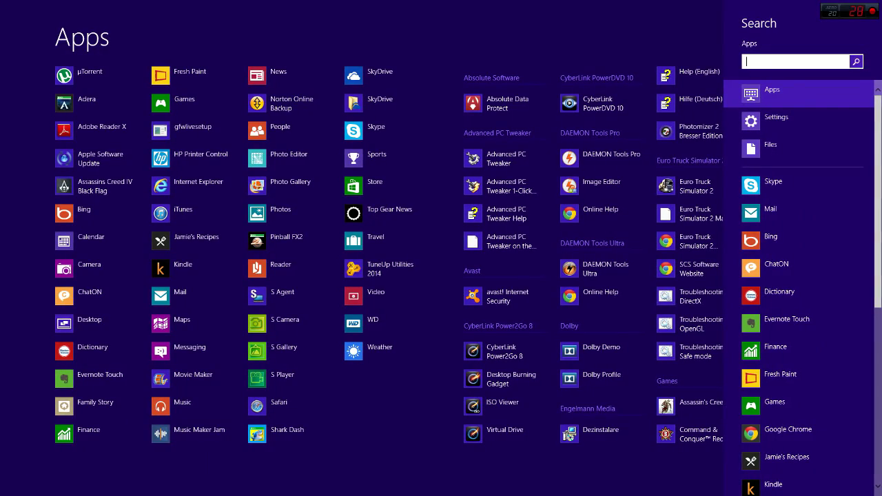
type("%t")
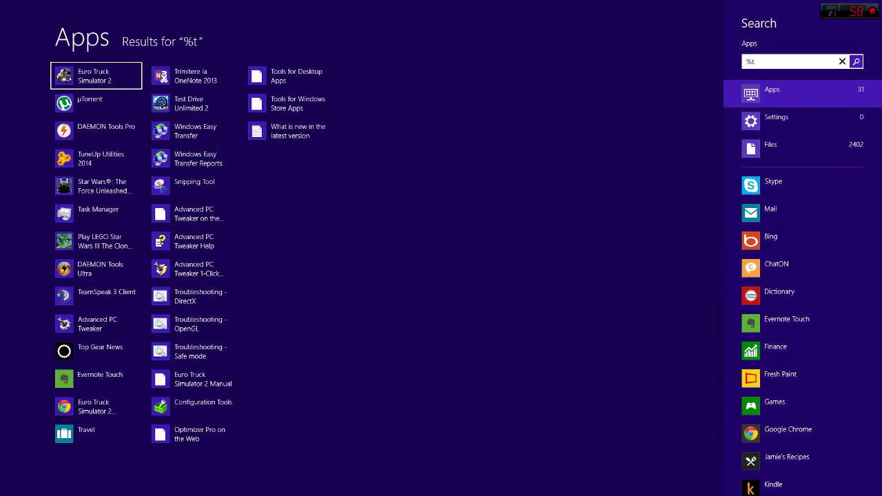
type("emp%")
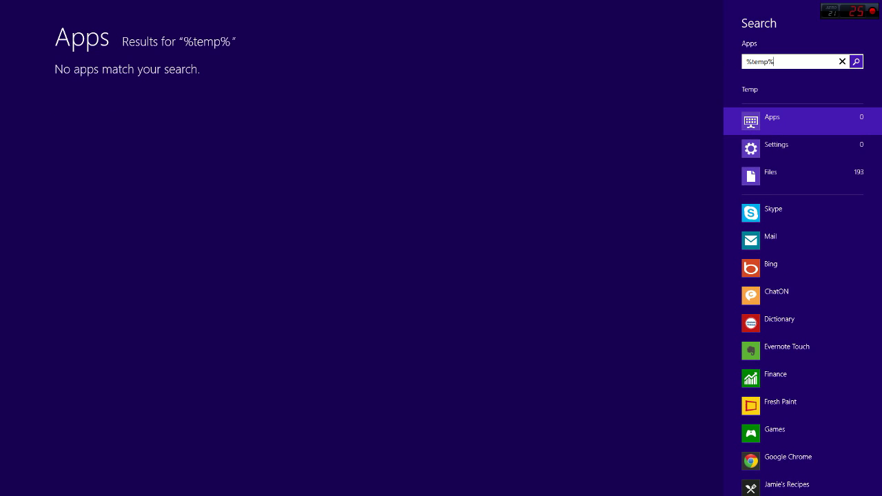
key("Return")
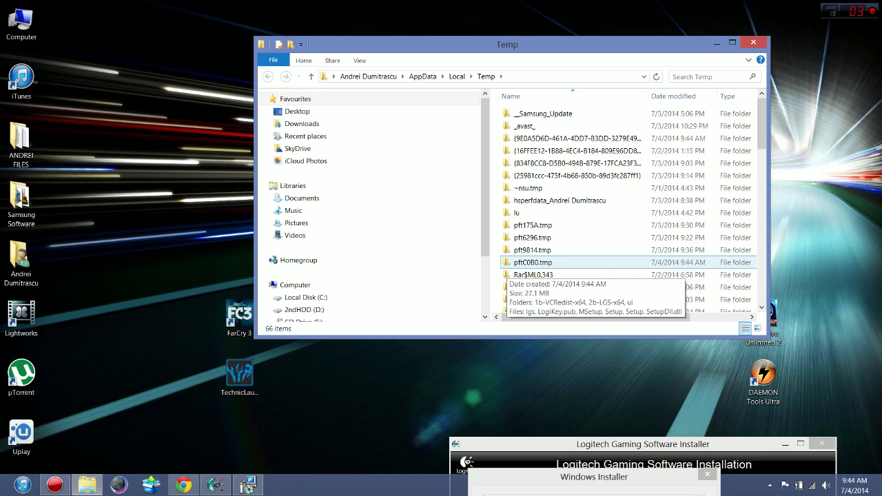
Open the 2b-LGS-x64 folder inside the installer's temporary folder pftC0B0.tmp.
double_click(533, 263)
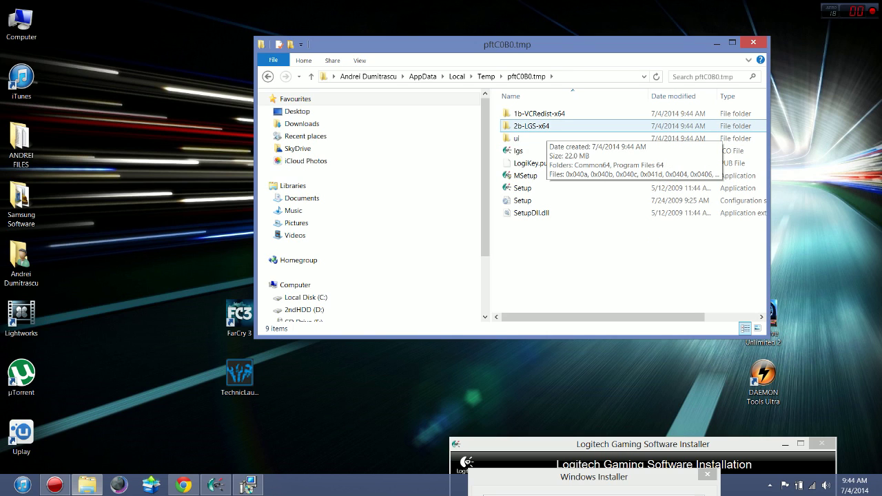
left_click(544, 126)
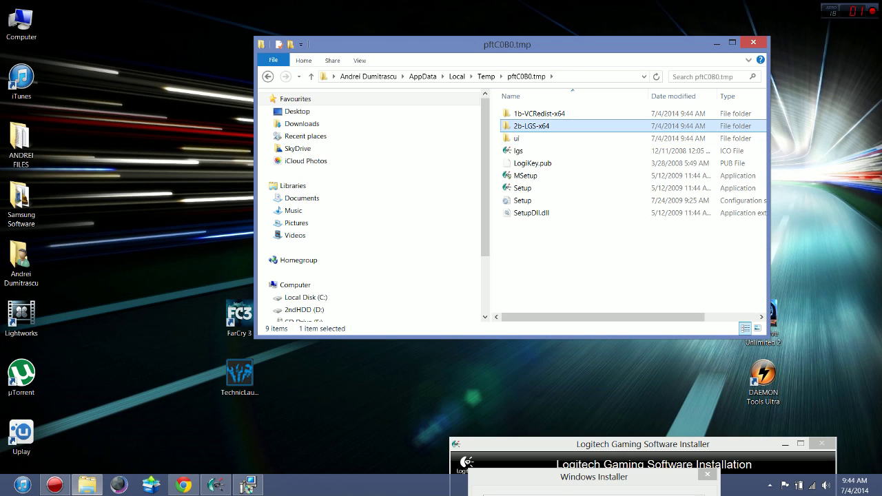
double_click(531, 126)
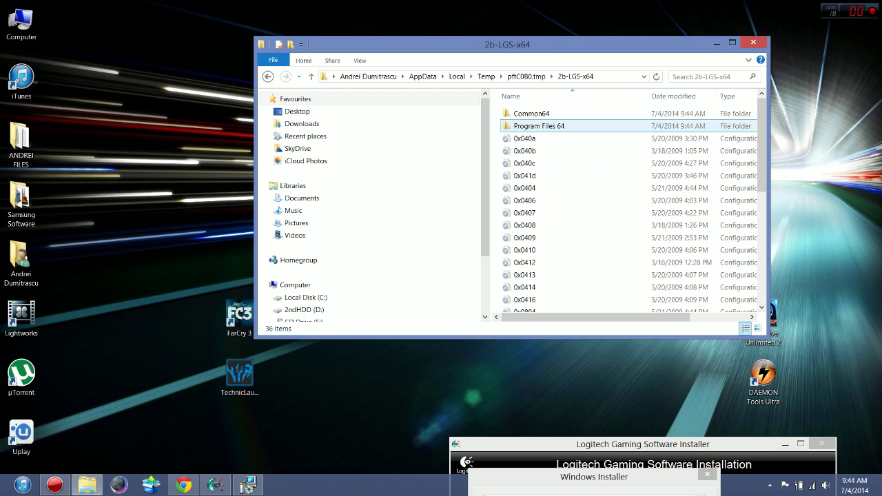
Run the LGSInst installer package from the 2b-LGS-x64 folder, cancel its wizard and close it.
scroll(527, 169, "down", 5)
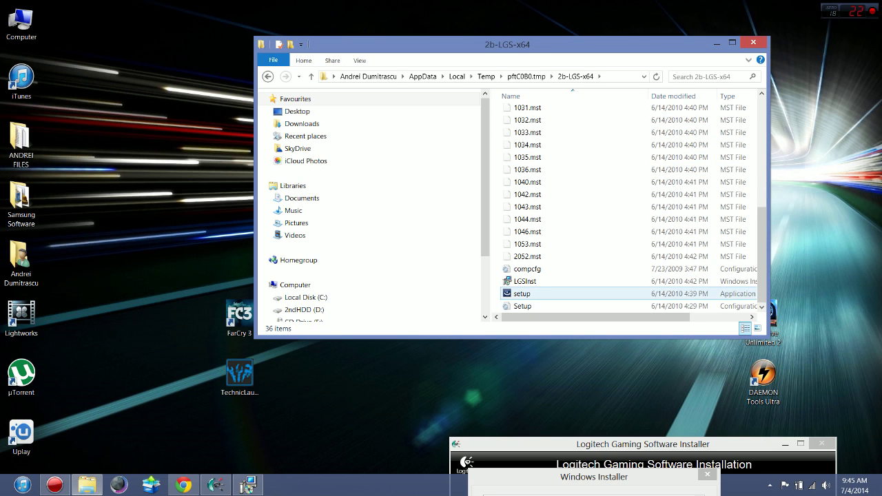
left_click(534, 293)
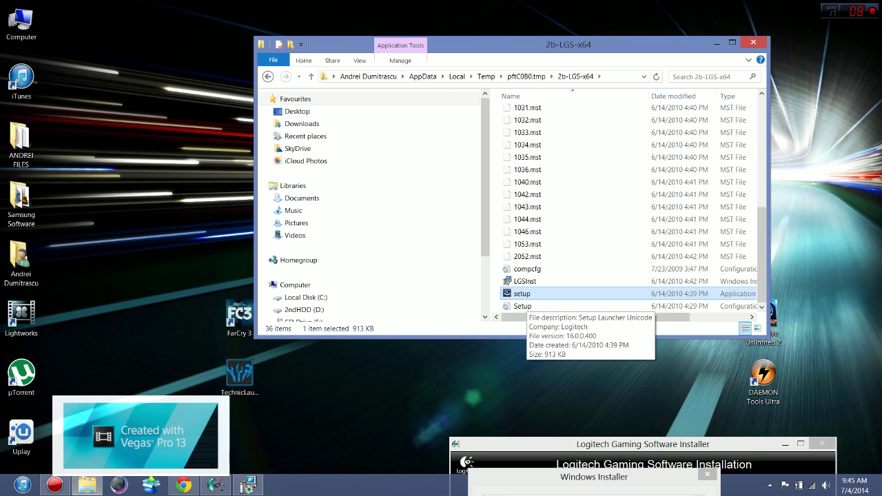
left_click(526, 282)
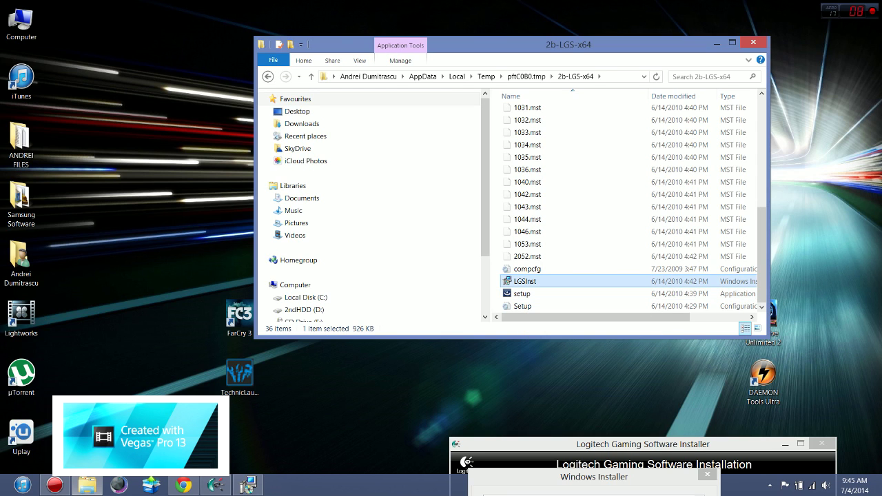
double_click(525, 281)
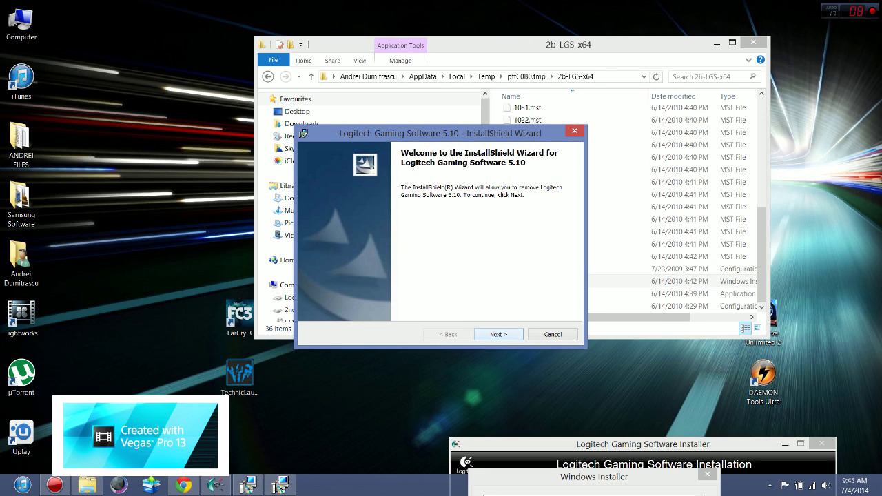
left_click(552, 334)
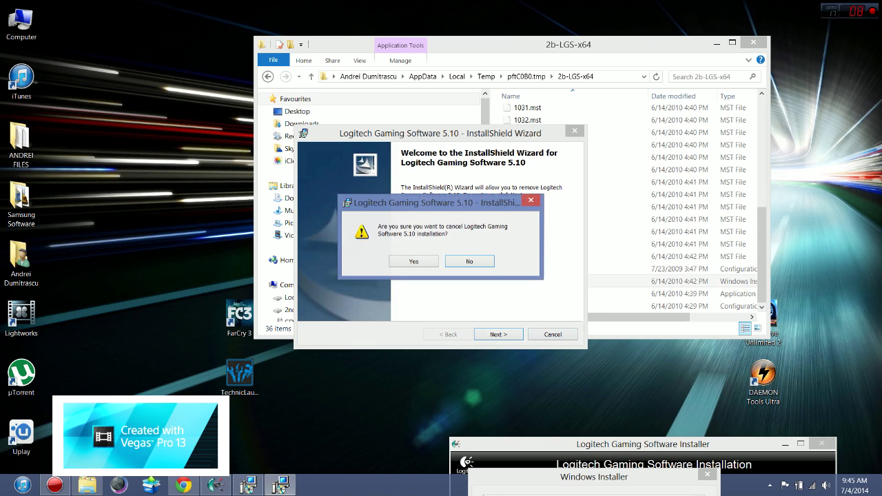
left_click(413, 261)
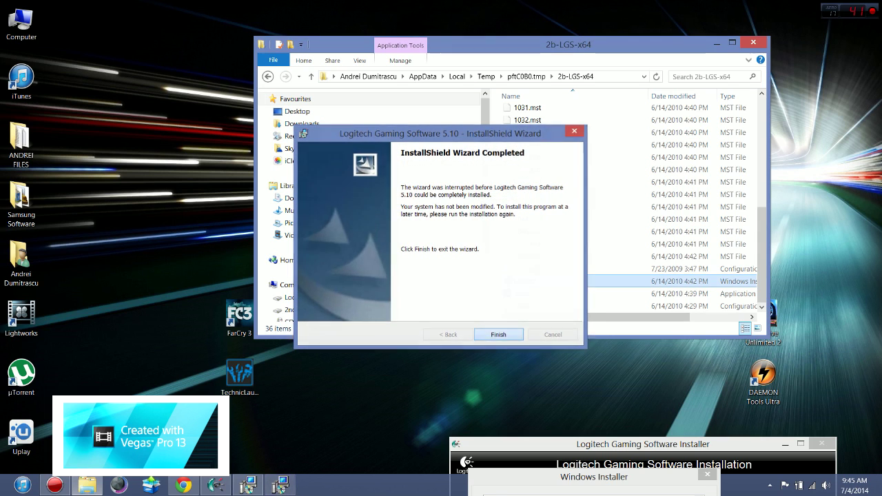
key("Return")
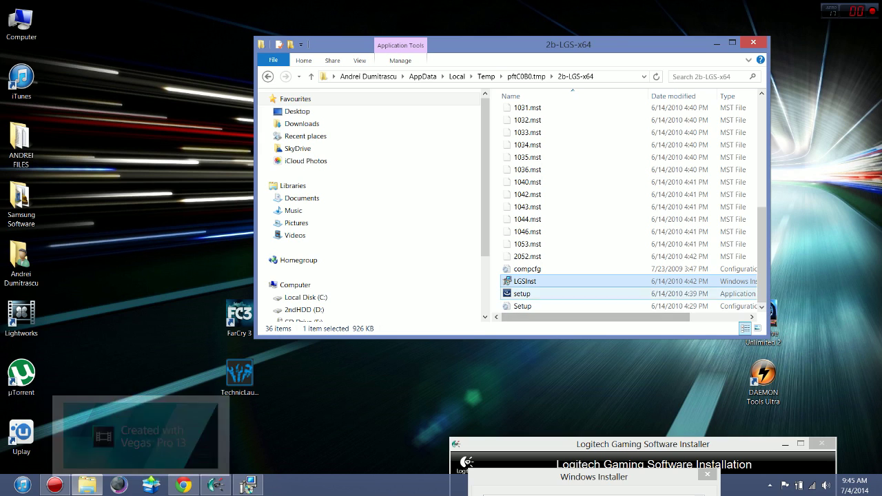
Open the WMDrivers folder inside Common64 > Logitech within the 2b-LGS-x64 folder.
scroll(524, 276, "up", 6)
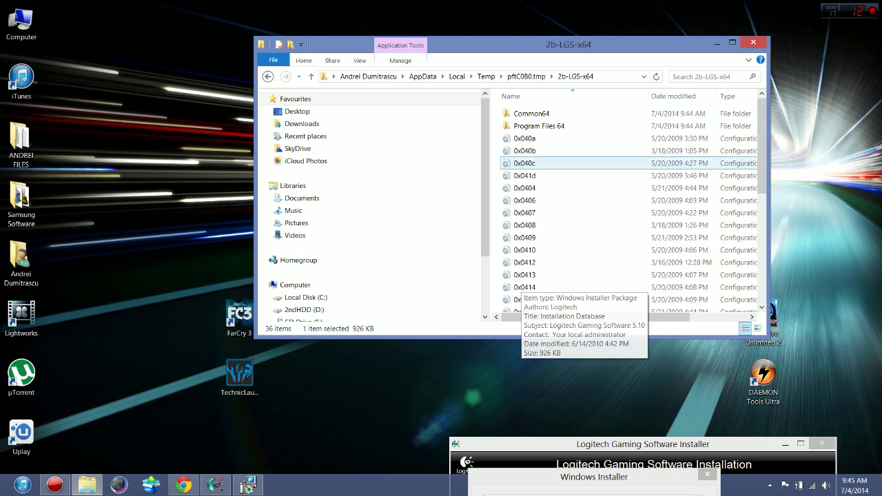
double_click(527, 108)
double_click(527, 115)
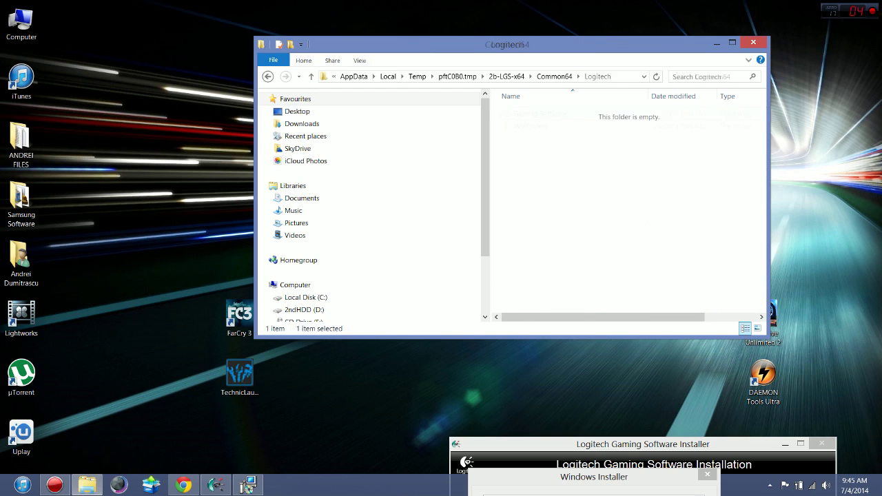
double_click(540, 127)
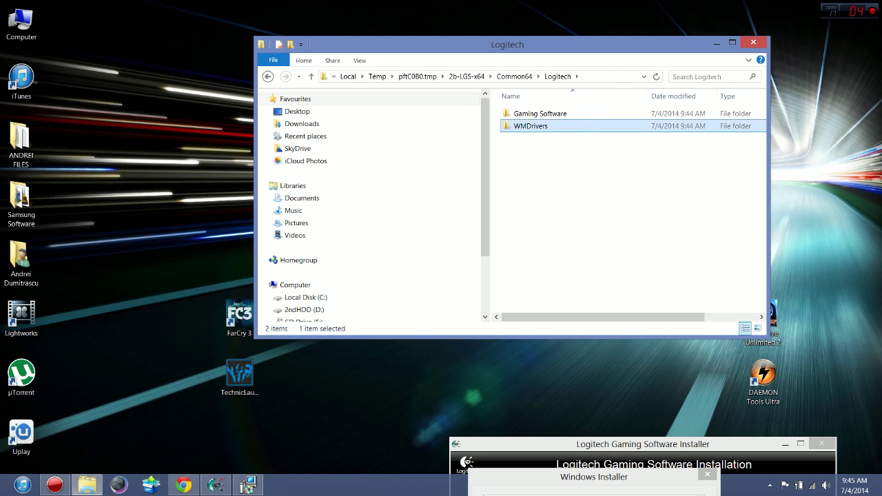
left_click(540, 127)
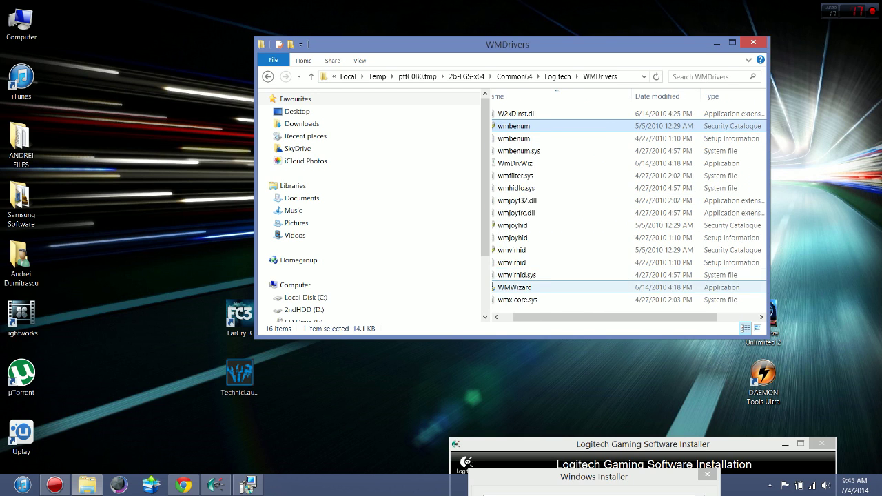
Run the WMWizard driver wizard from the WMDrivers folder, decline its permission request and close the folder.
left_click(531, 287)
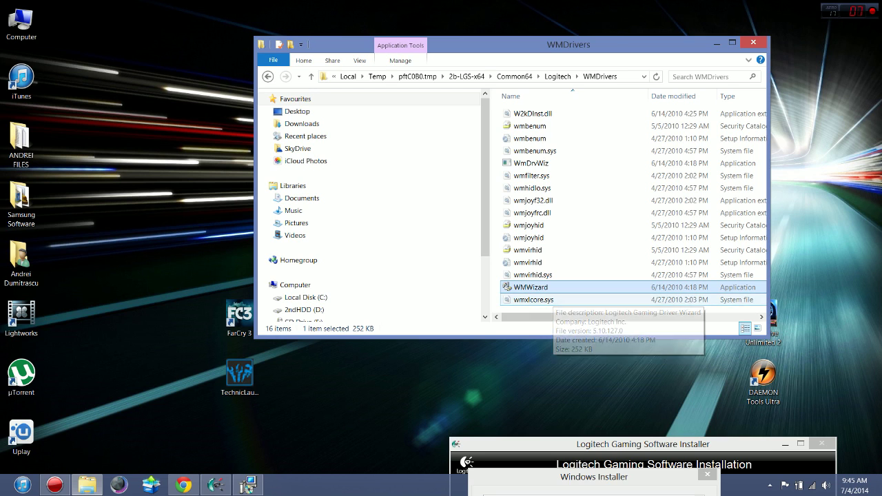
double_click(531, 287)
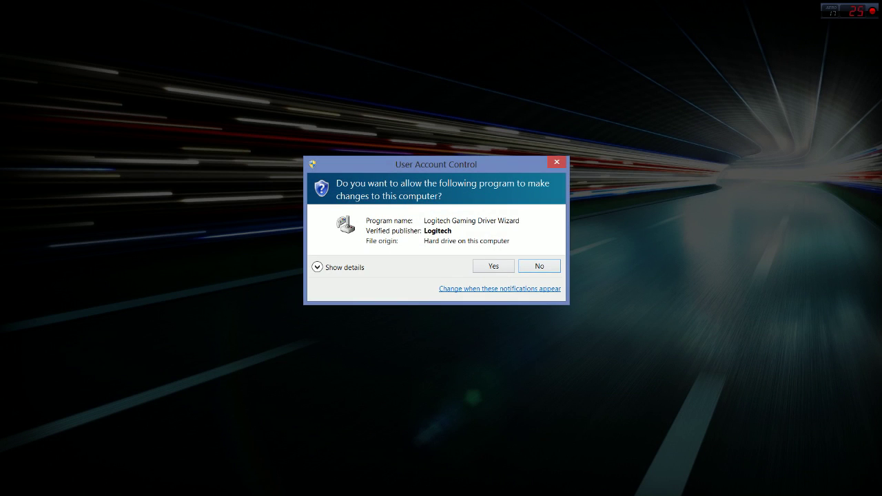
left_click(539, 266)
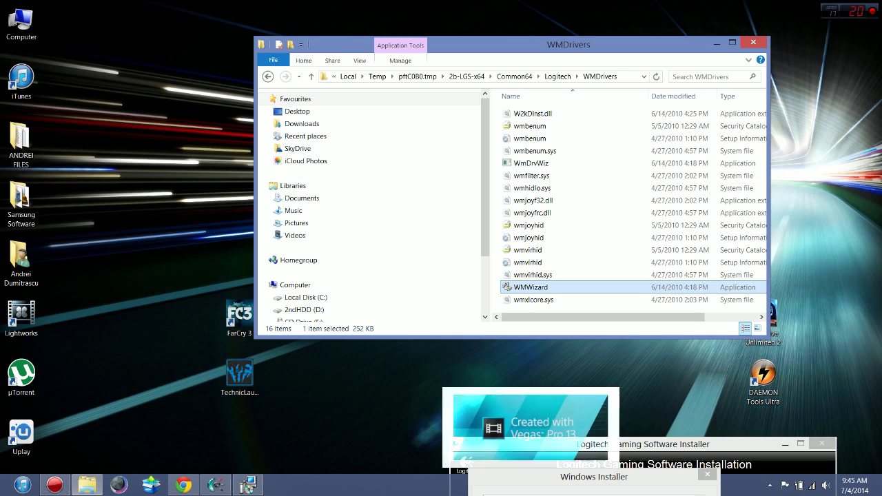
left_click(753, 42)
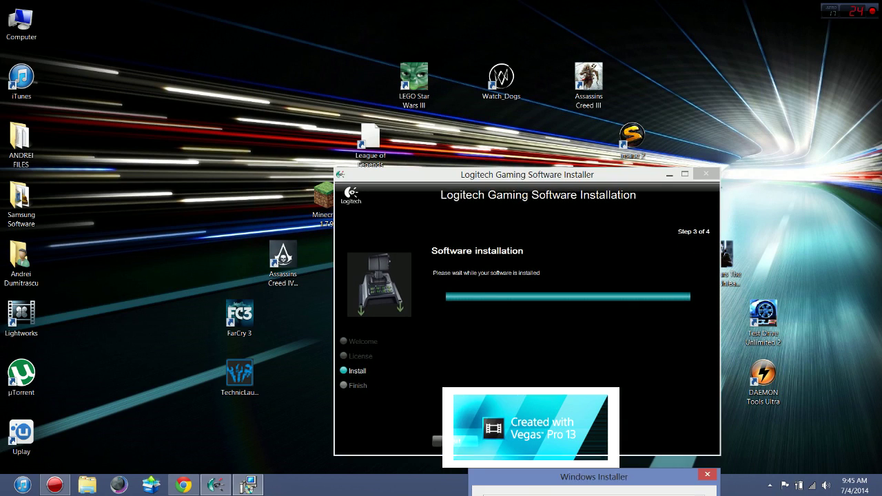
Dismiss the Windows Installer message, complete the Logitech Gaming Software installation and retry the controller detection in Logitech Profiler.
left_click(530, 398)
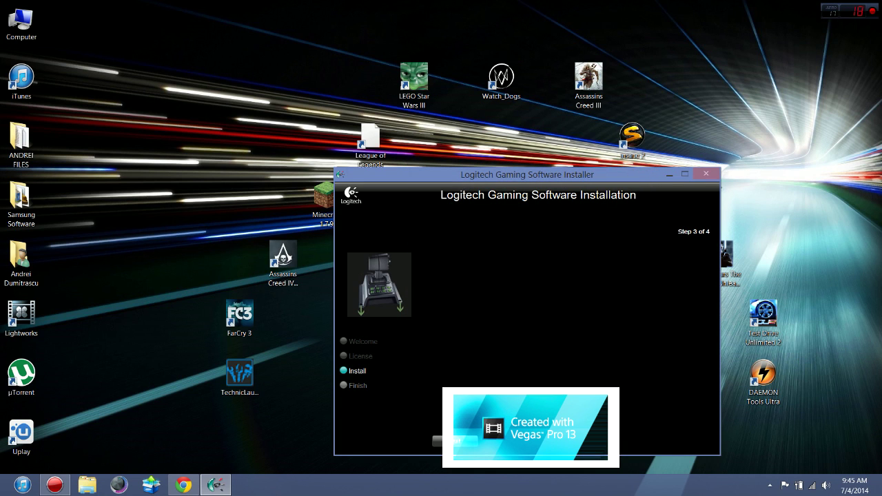
left_click(679, 441)
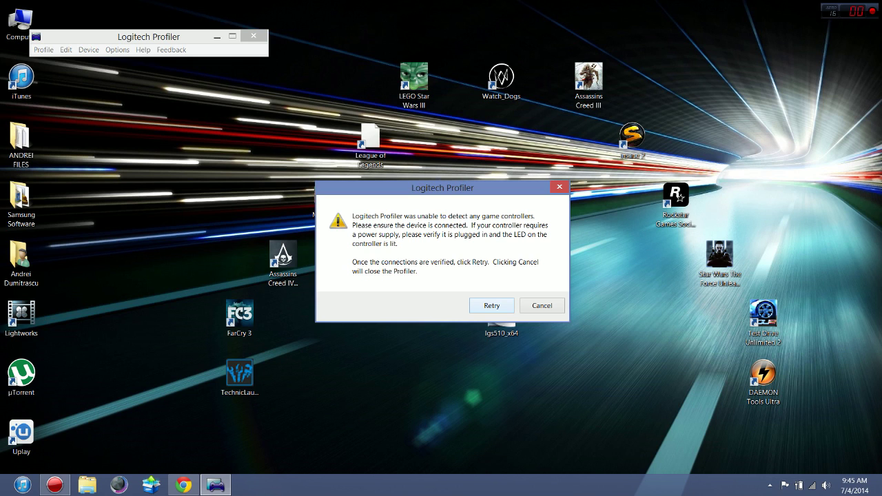
left_click(491, 306)
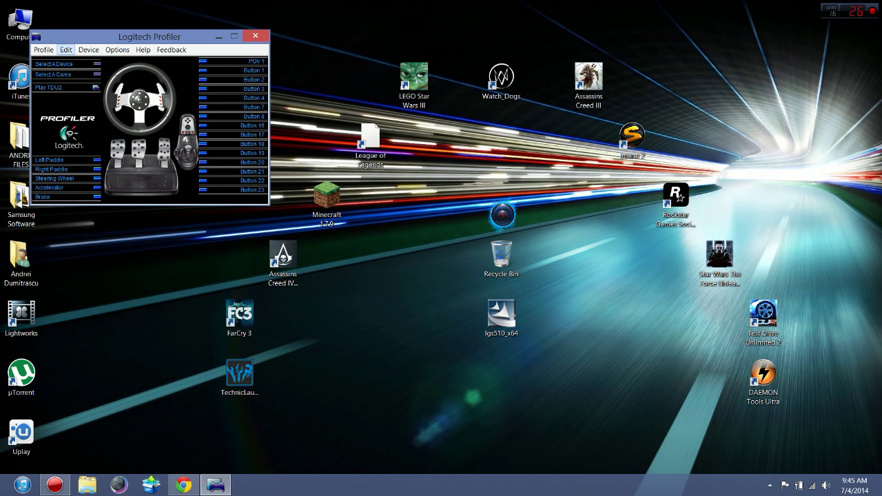
key("Right")
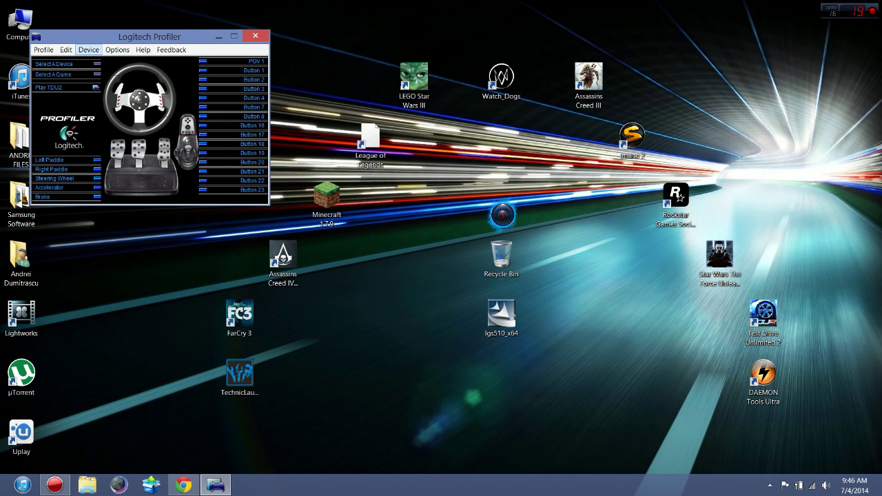
left_click(88, 50)
left_click(119, 90)
left_click(241, 206)
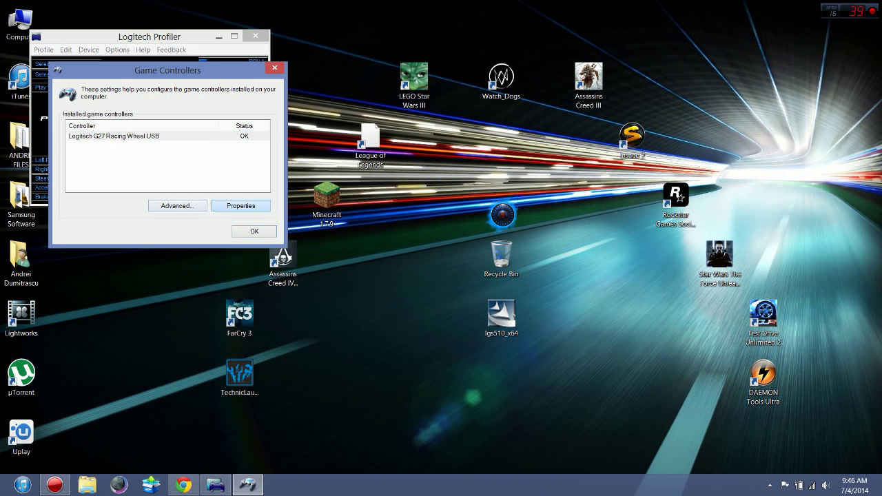
key("Return")
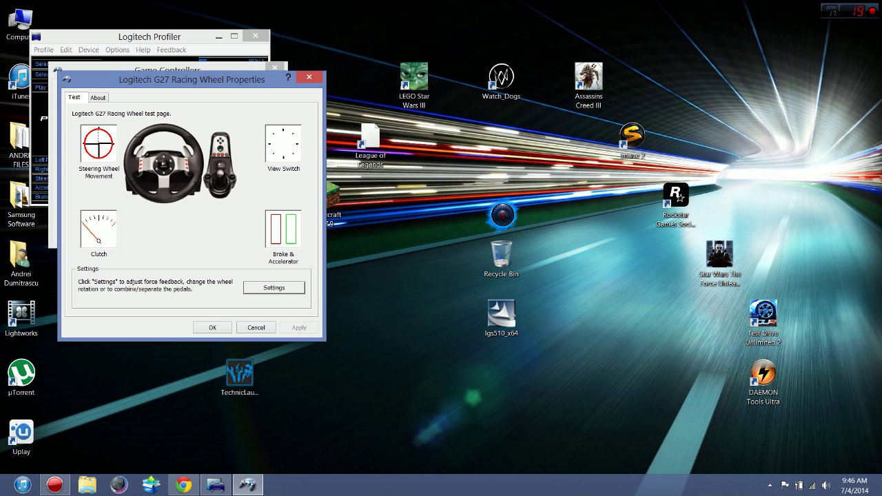
Examine the racing wheel's pedal, rotation, force feedback and centering spring settings, and close them without changes.
left_click(274, 288)
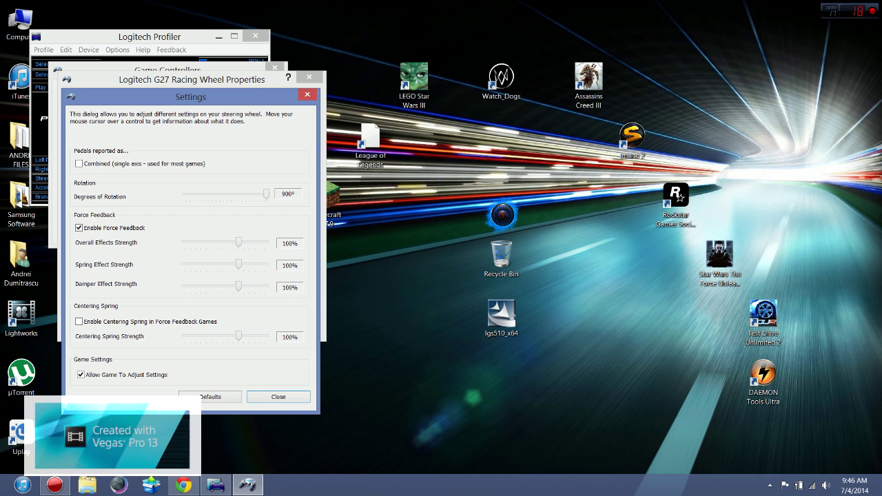
left_click(278, 397)
left_click(273, 288)
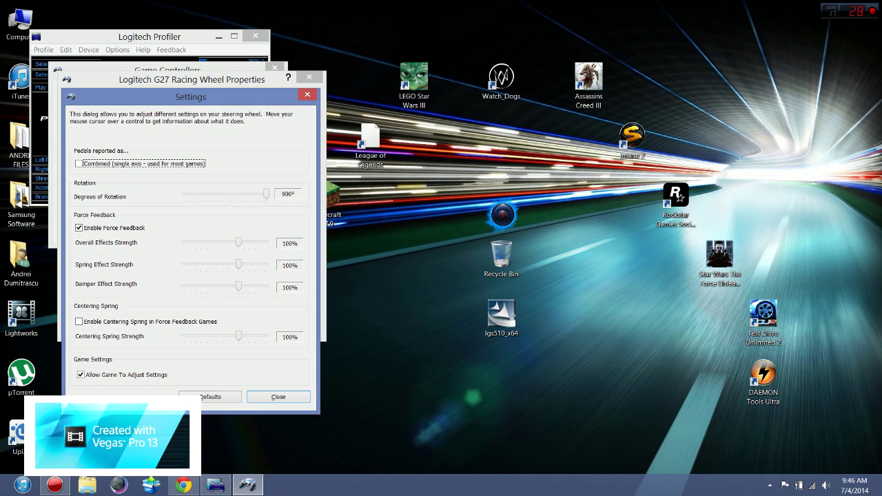
left_click(278, 397)
Close the G27 wheel properties, the game controllers list and Logitech Profiler.
key("Return")
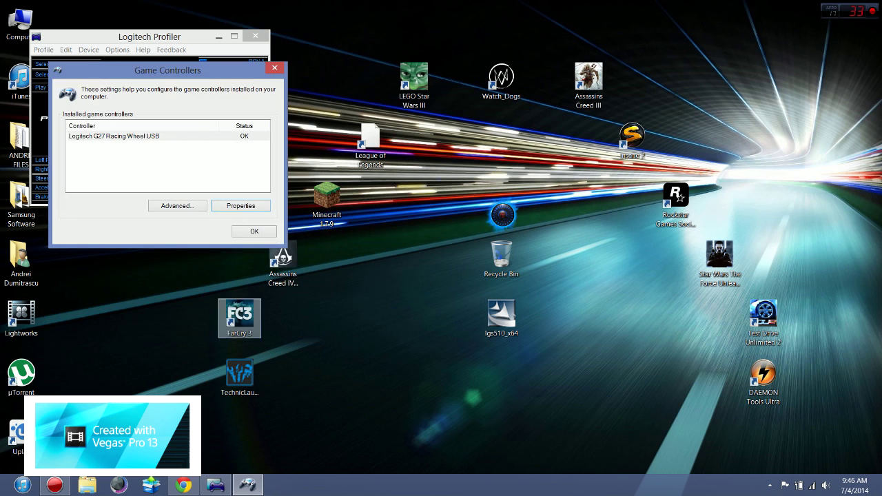
key("Return")
key("alt+F4")
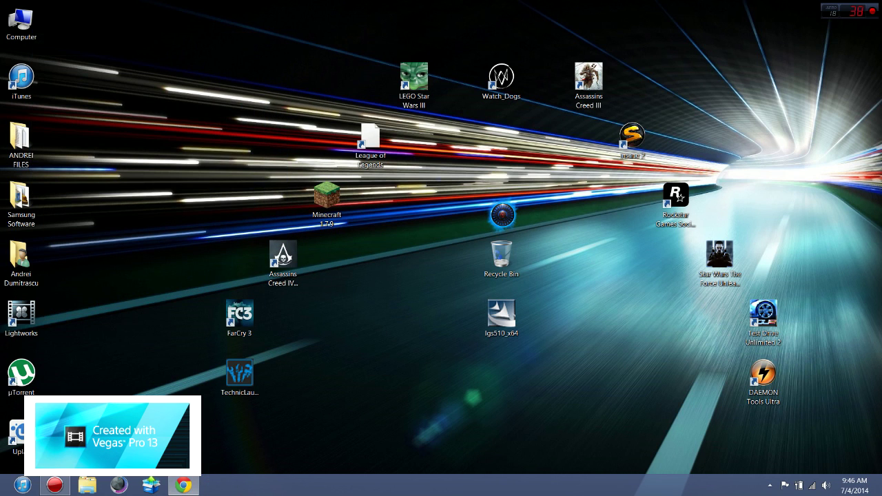